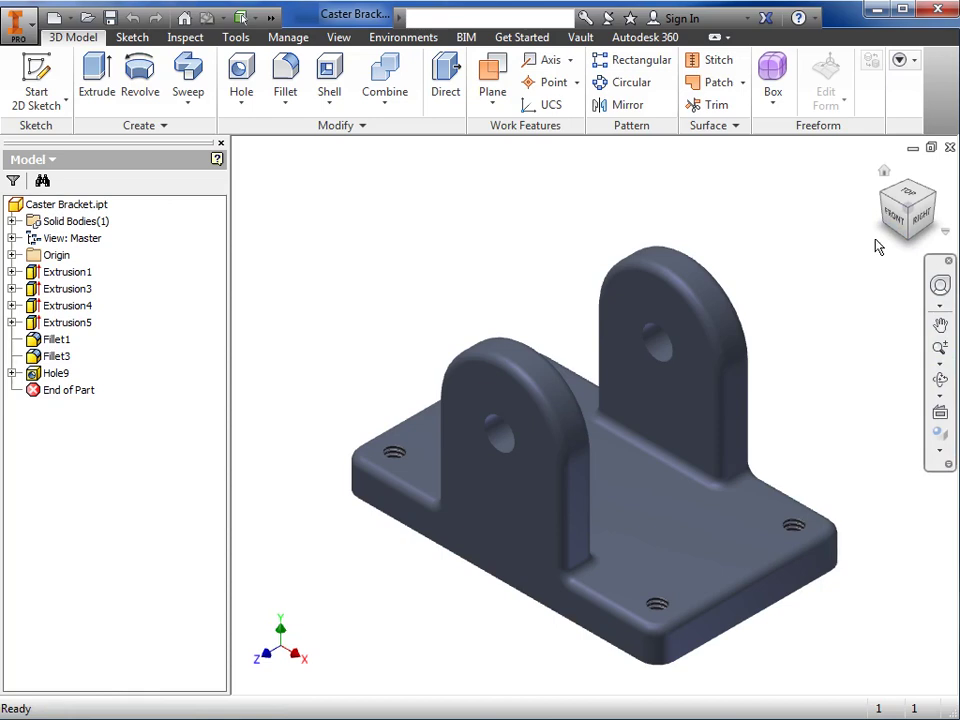
Step the bracket through ViewCube front, left, top and side views showing the tab profile
{"action": "left_click", "coordinate": [893, 220]}
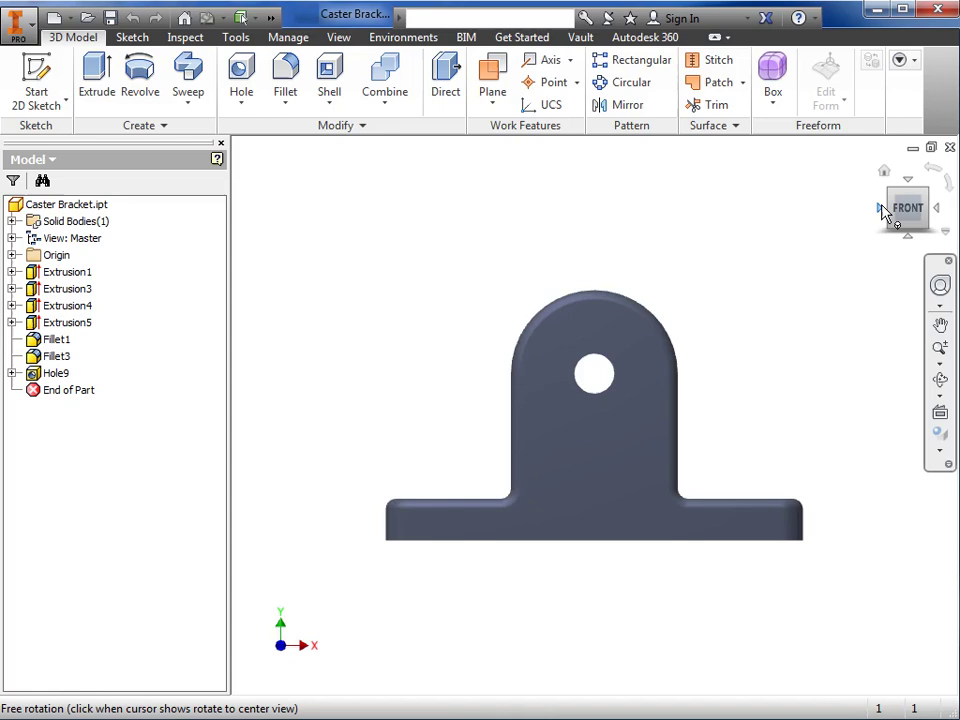
{"action": "left_click", "coordinate": [880, 207]}
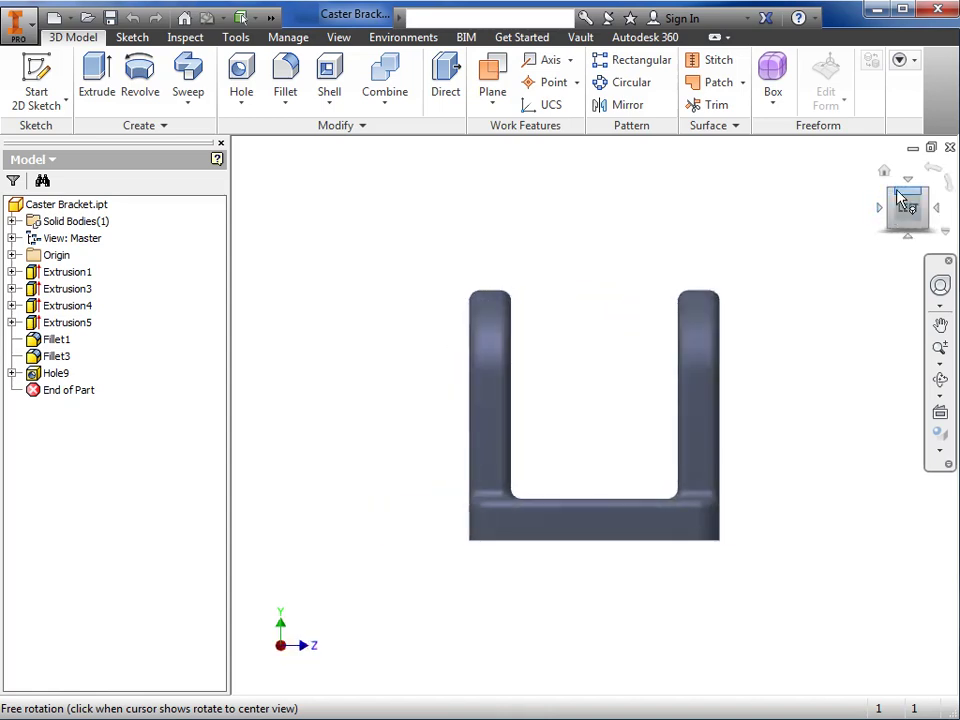
{"action": "left_click", "coordinate": [908, 182]}
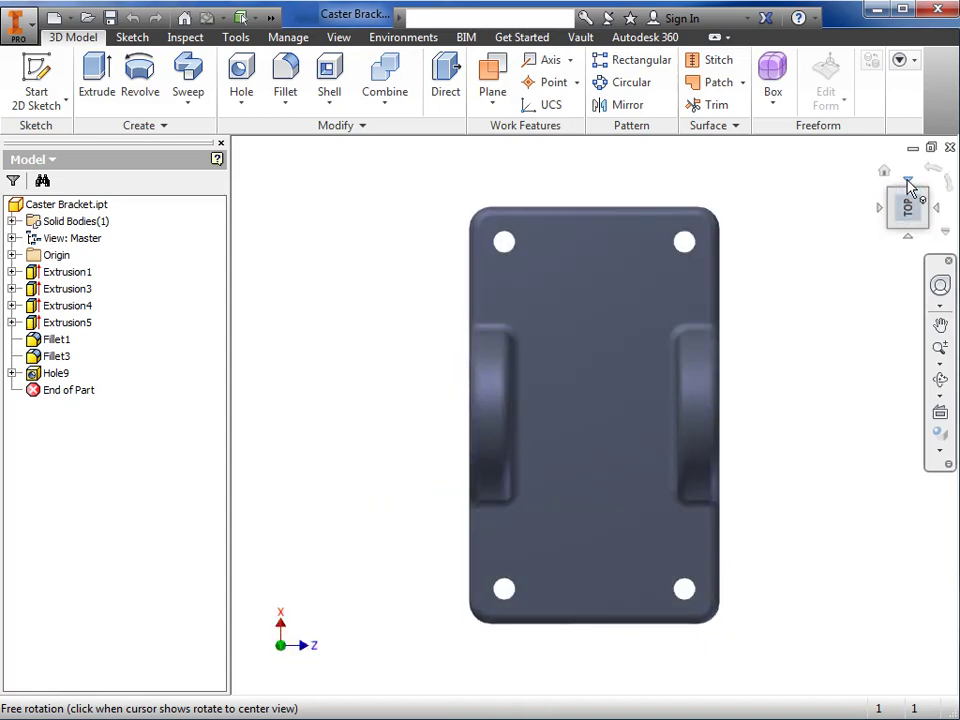
{"action": "left_click", "coordinate": [936, 207]}
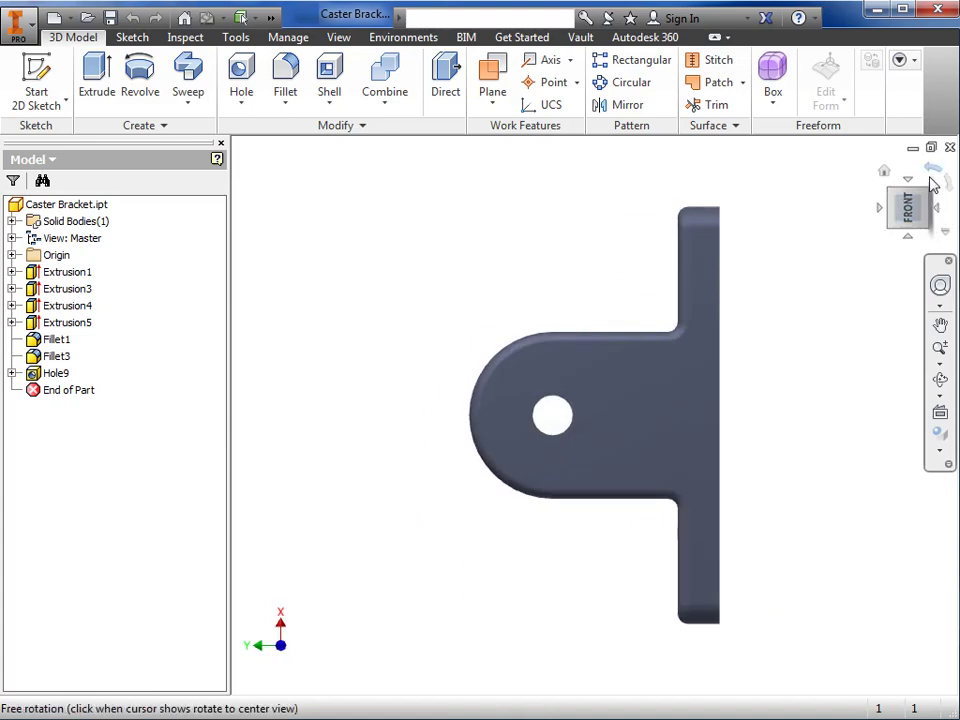
Roll the side view in 90° increments until the hole tab points left
{"action": "left_click", "coordinate": [932, 176]}
{"action": "left_click", "coordinate": [932, 175]}
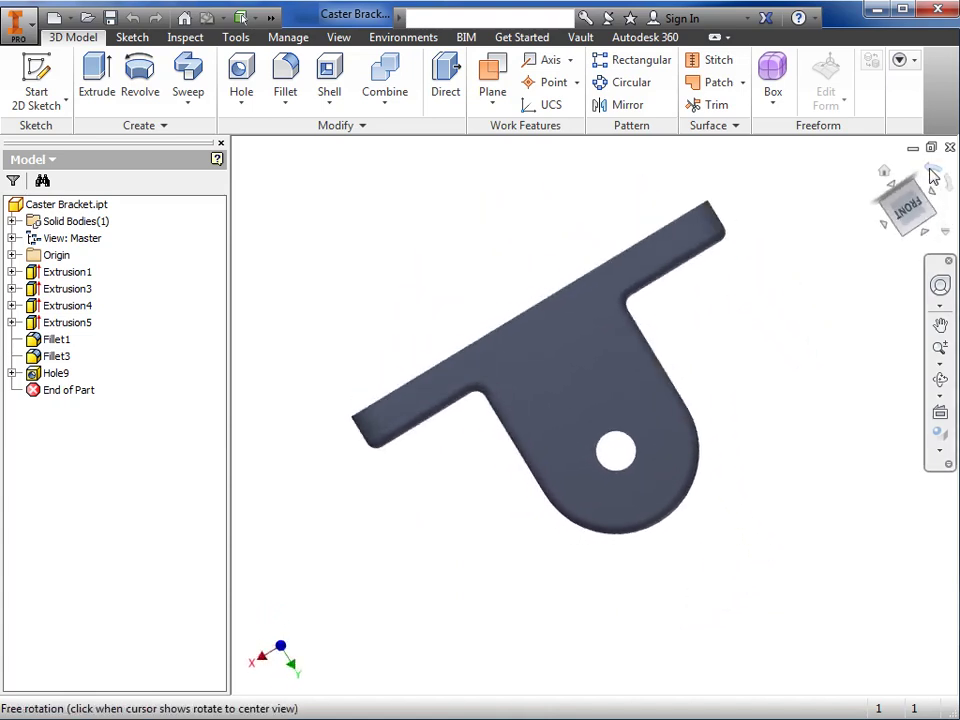
{"action": "left_click", "coordinate": [947, 180]}
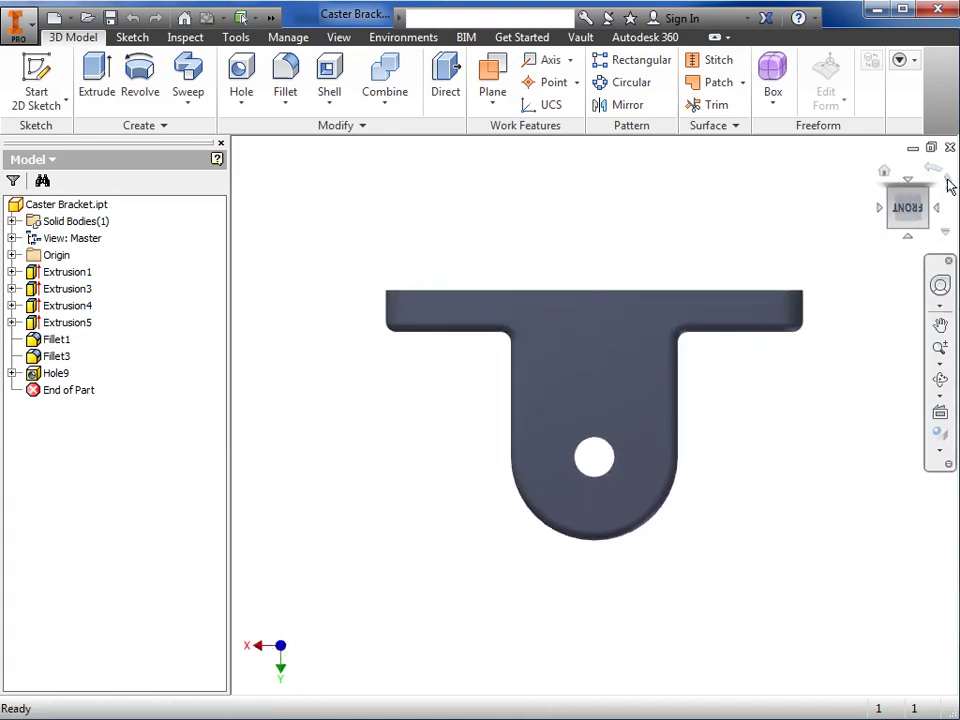
{"action": "left_click", "coordinate": [949, 184]}
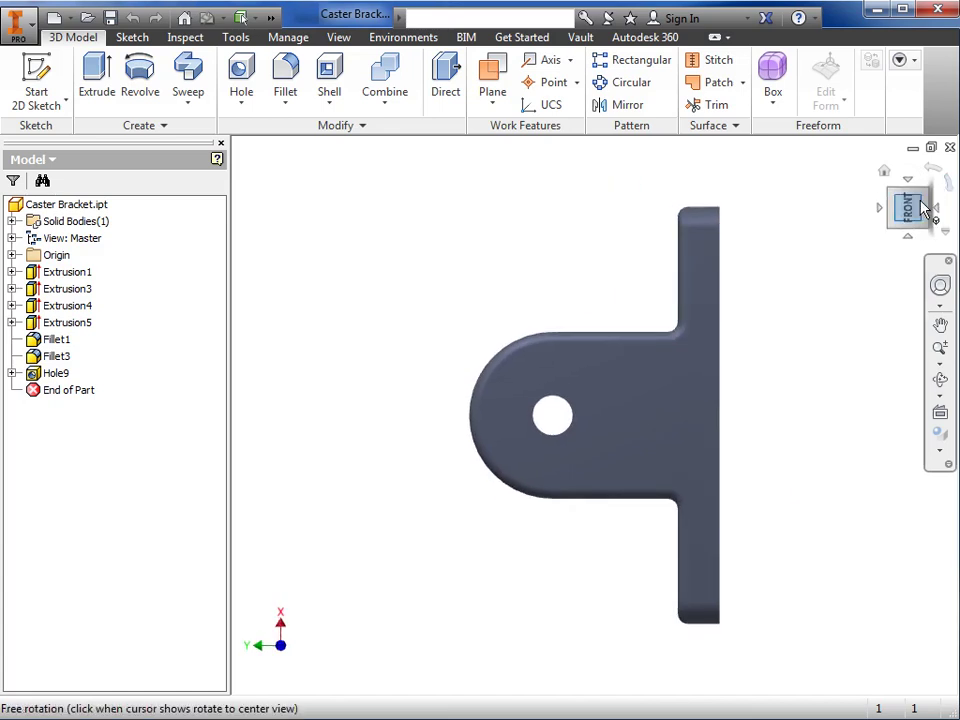
Orbit the bracket to its underside, snap to the square-on bottom view, and turn it a quarter turn
{"action": "mouse_move", "coordinate": [923, 209]}
{"action": "left_mouse_down"}
{"action": "mouse_move", "coordinate": [896, 240]}
{"action": "mouse_move", "coordinate": [921, 231]}
{"action": "mouse_move", "coordinate": [931, 214]}
{"action": "mouse_move", "coordinate": [928, 172]}
{"action": "mouse_move", "coordinate": [945, 165]}
{"action": "mouse_move", "coordinate": [917, 170]}
{"action": "mouse_move", "coordinate": [922, 212]}
{"action": "left_mouse_up"}
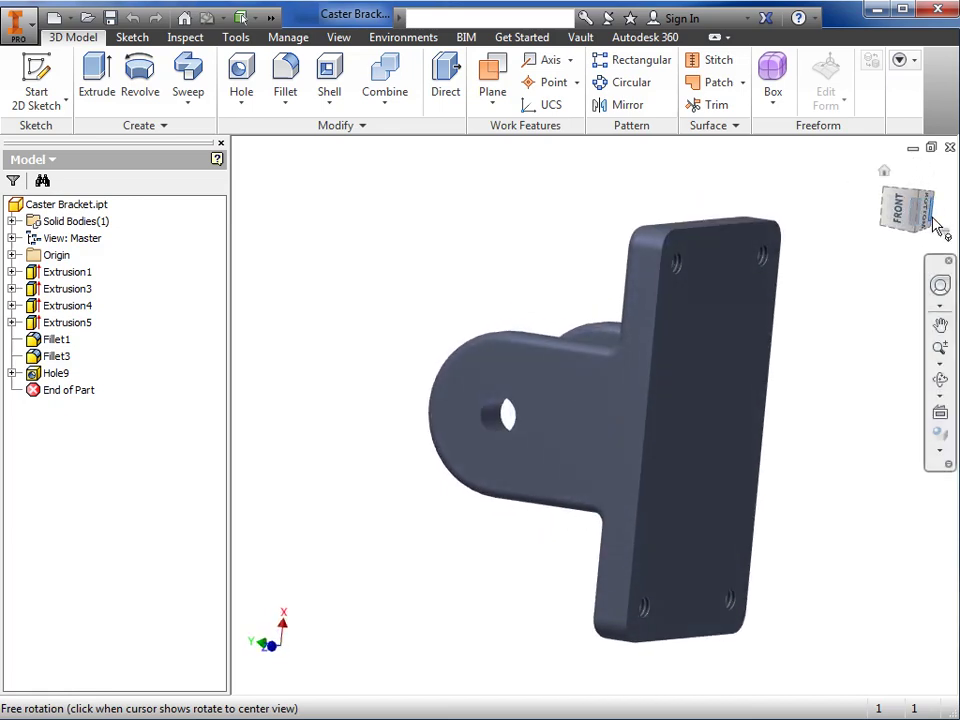
{"action": "left_click_drag", "start_coordinate": [918, 240], "coordinate": [920, 222]}
{"action": "left_click", "coordinate": [921, 222]}
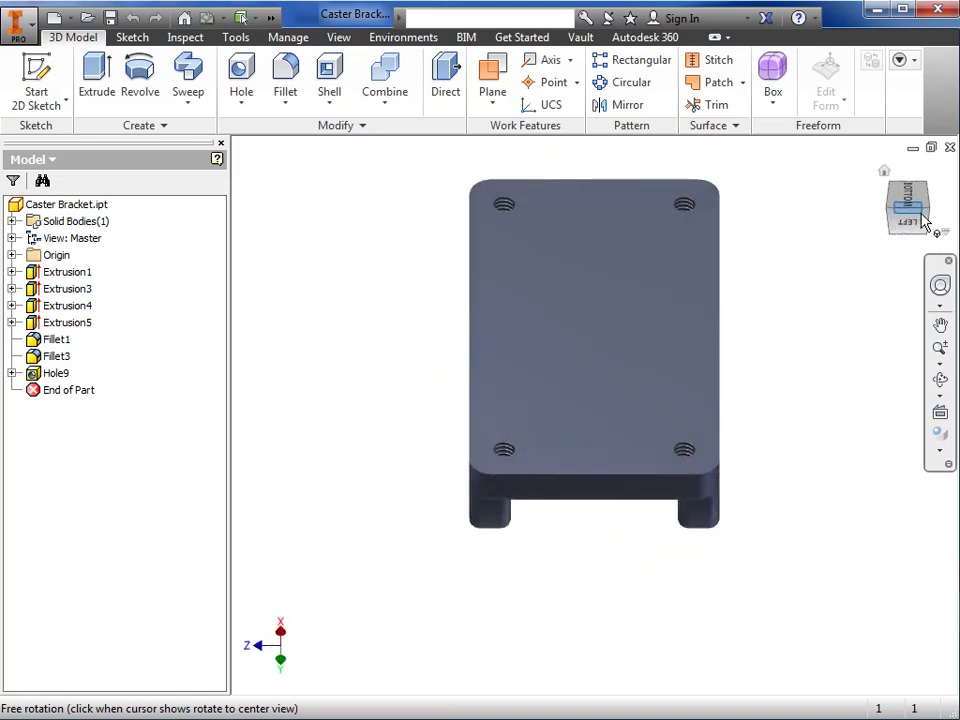
{"action": "left_click", "coordinate": [928, 210]}
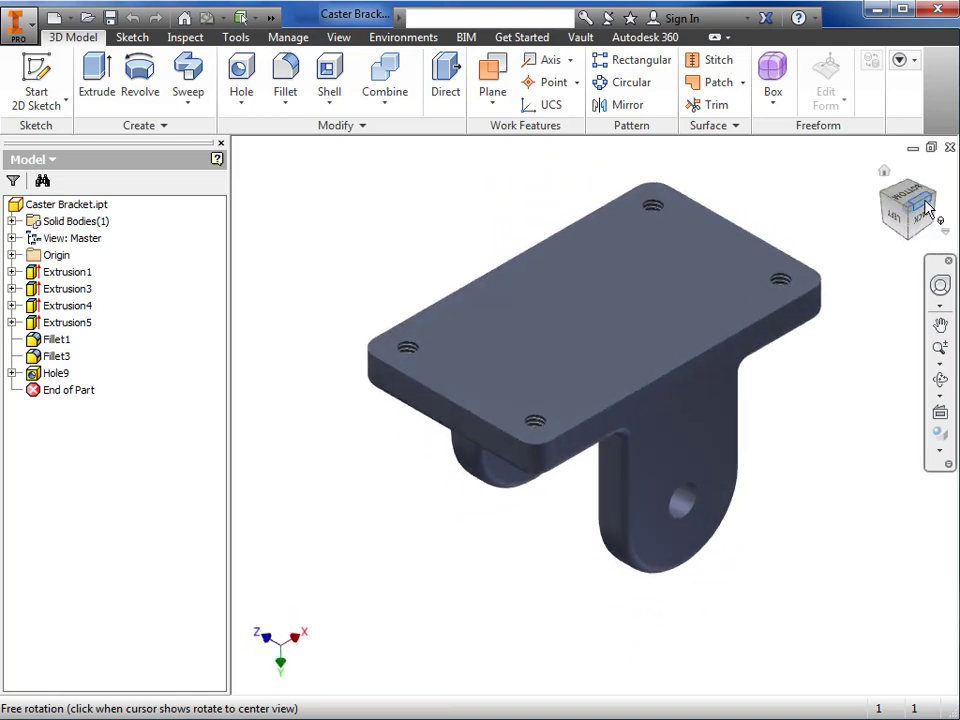
{"action": "left_click", "coordinate": [927, 208]}
{"action": "left_click", "coordinate": [926, 198]}
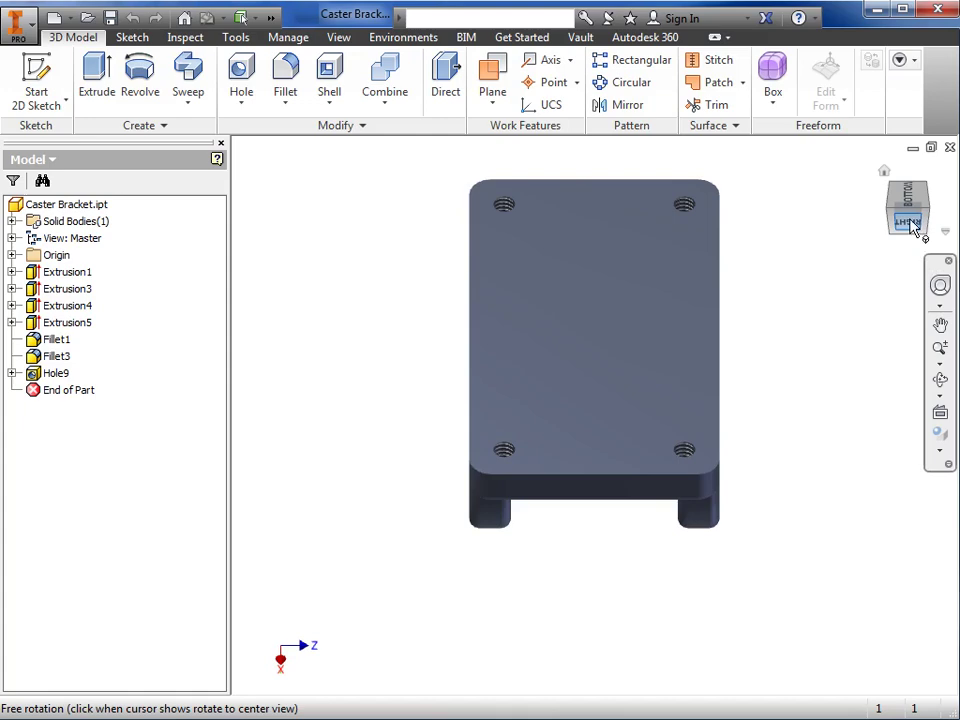
Return the Caster Bracket to its default isometric view with the ViewCube Home icon
{"action": "left_click", "coordinate": [885, 173]}
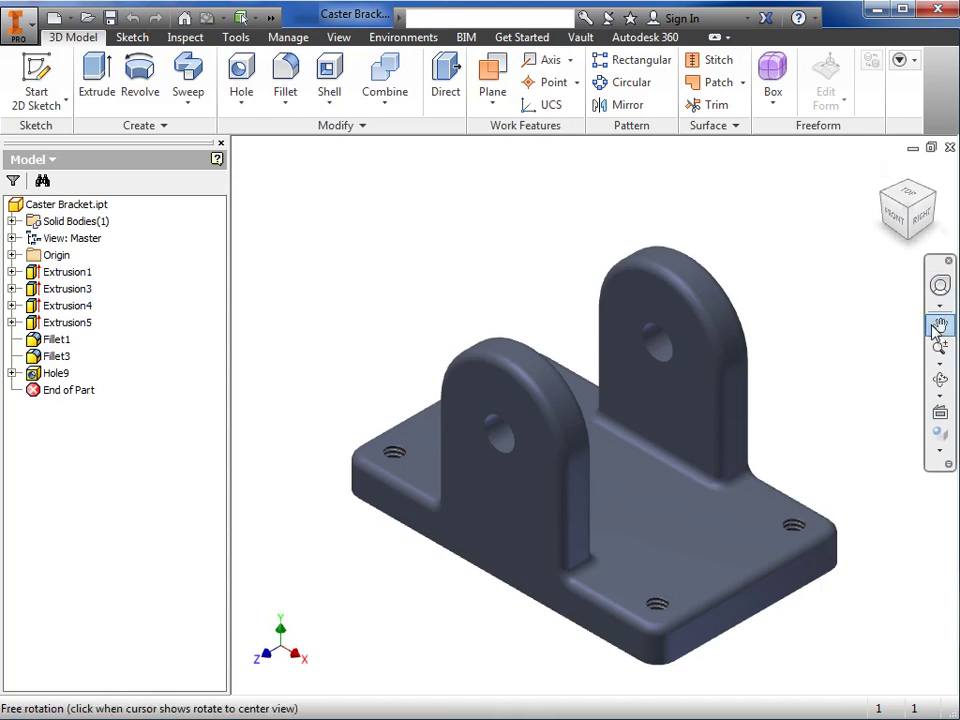
Pan the view so the bracket moves up and to the left in the viewport
{"action": "left_click", "coordinate": [939, 326]}
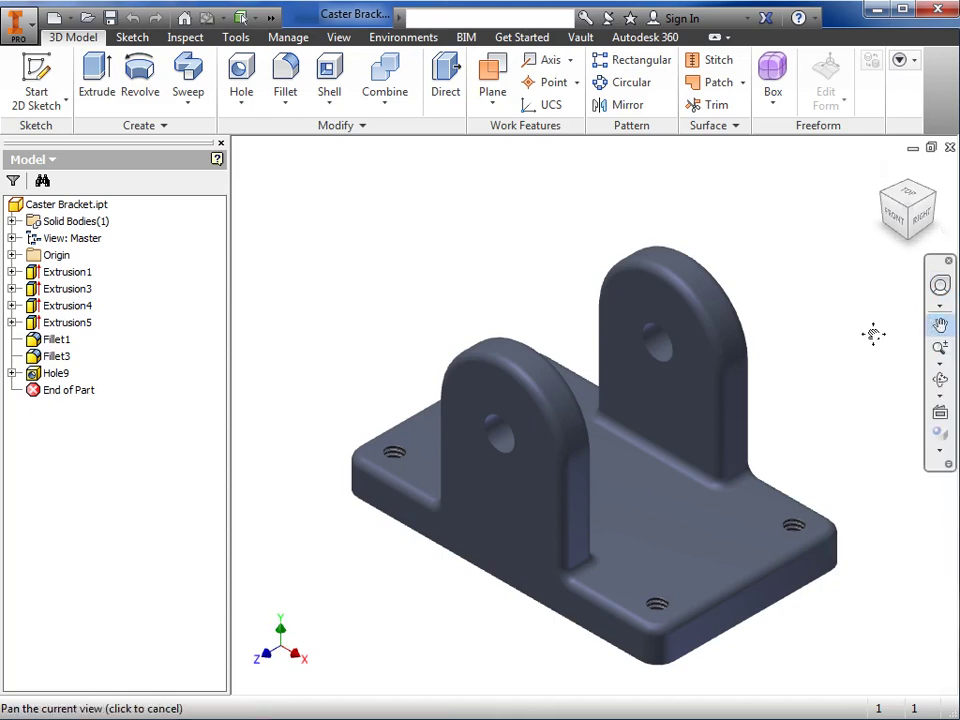
{"action": "left_click_drag", "start_coordinate": [873, 334], "coordinate": [831, 304]}
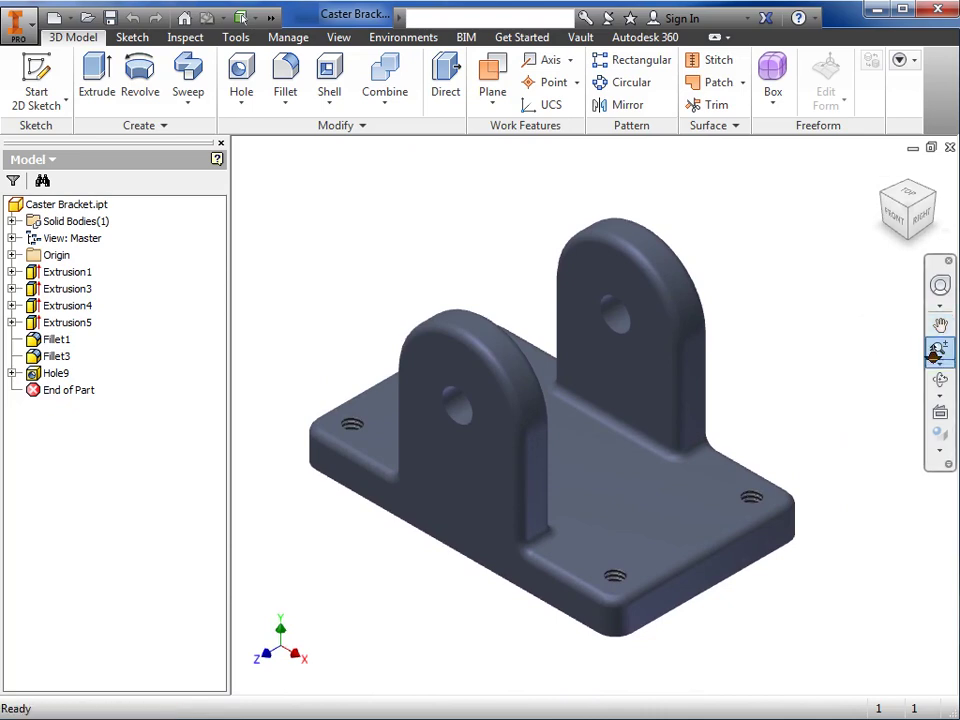
Zoom Selected onto a bottom hole edge, then scroll back out to show the whole bracket
{"action": "left_click", "coordinate": [938, 366]}
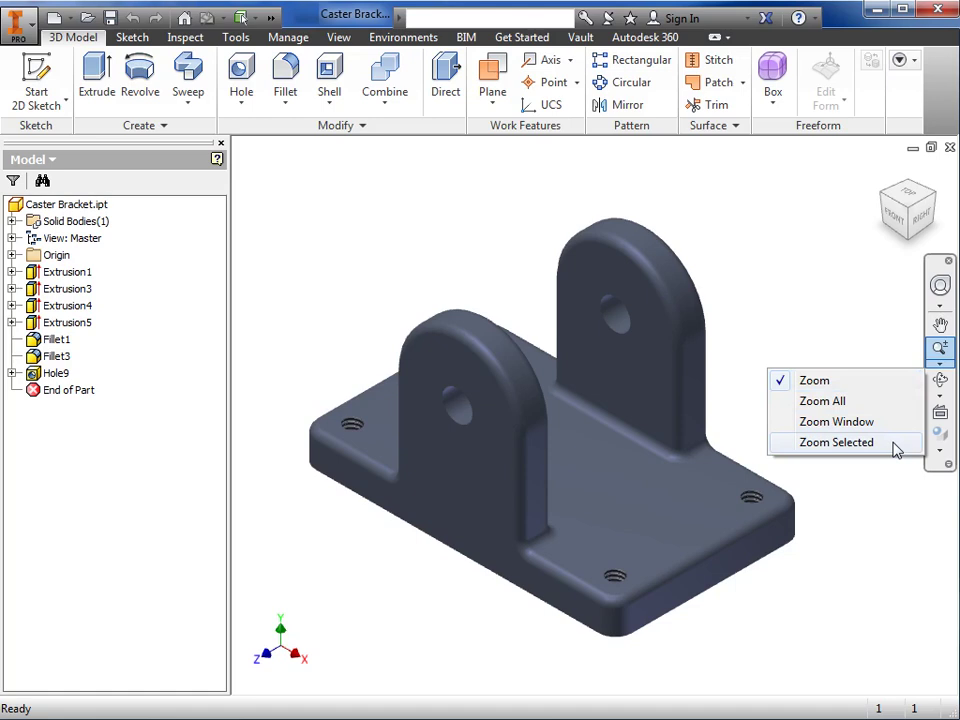
{"action": "left_click", "coordinate": [896, 446]}
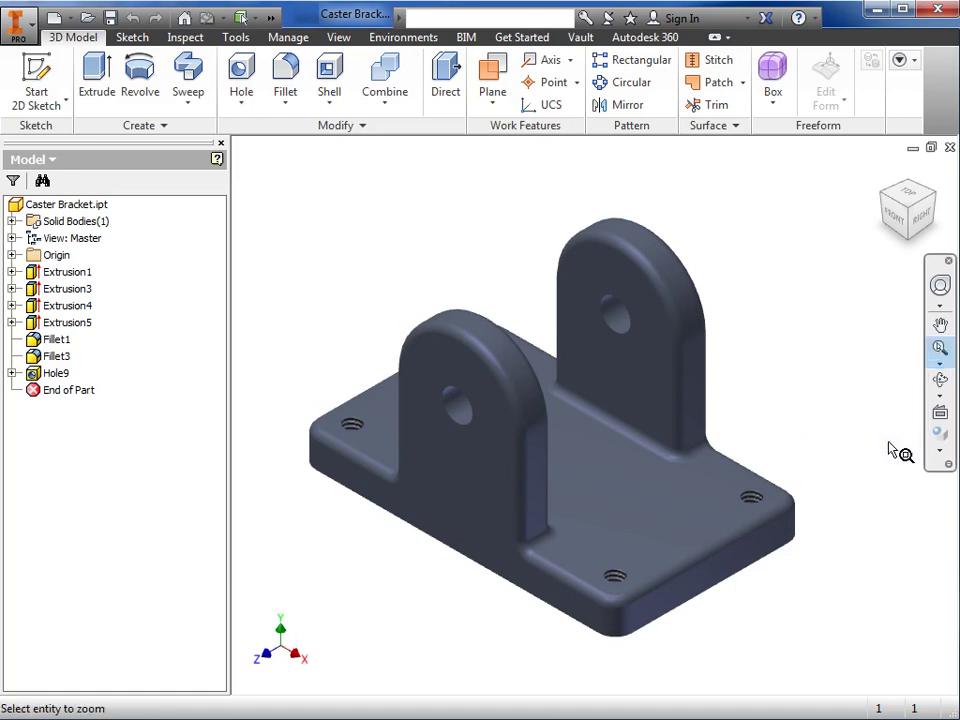
{"action": "left_click", "coordinate": [618, 606]}
{"action": "scroll", "coordinate": [620, 608], "scroll_direction": "down", "scroll_amount": 10}
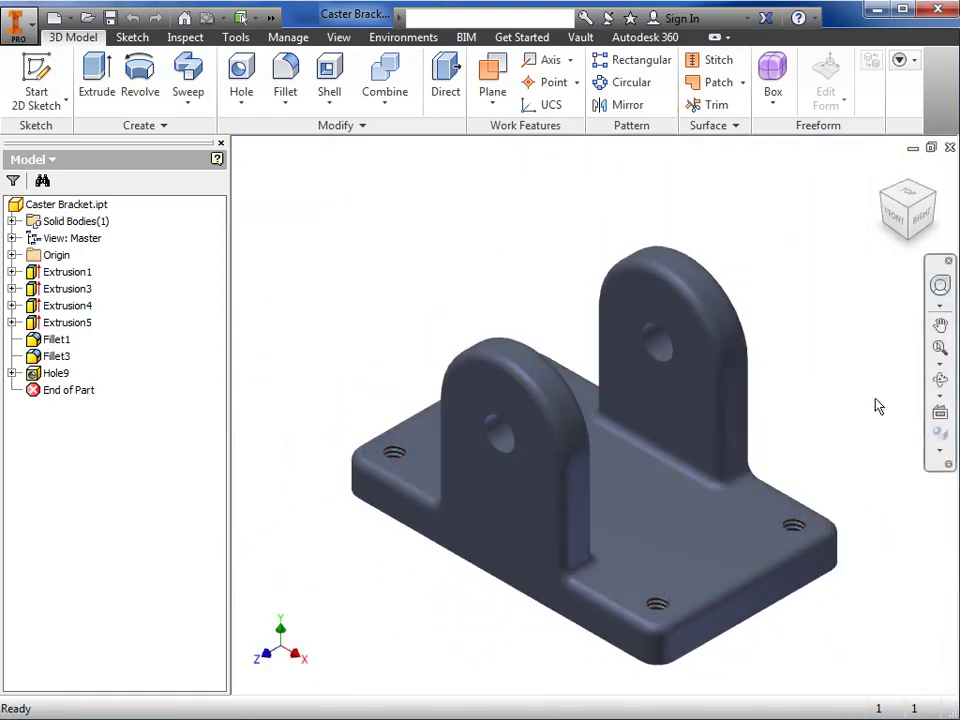
Free Orbit the bracket about its vertical and horizontal axes to tilt the underside toward the viewer
{"action": "left_click", "coordinate": [937, 382]}
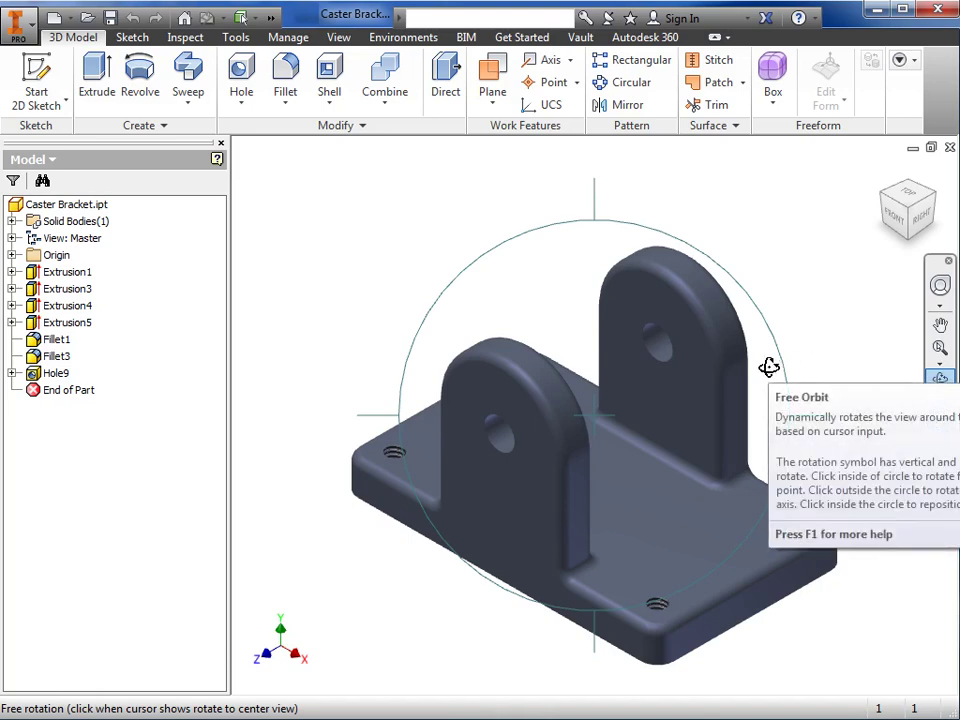
{"action": "left_click_drag", "start_coordinate": [768, 367], "coordinate": [868, 298]}
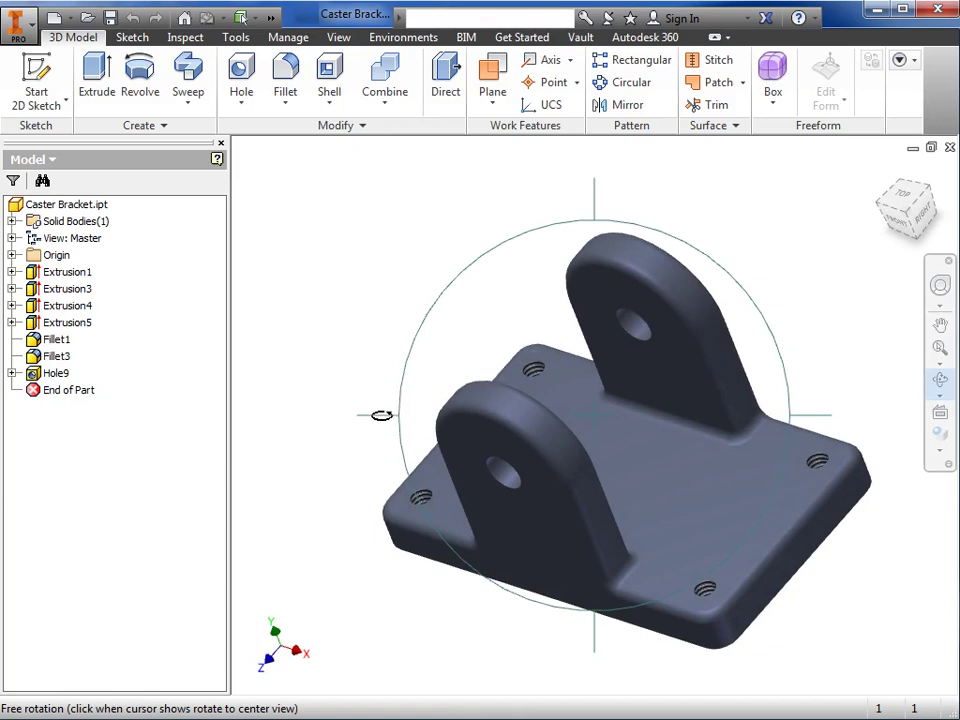
{"action": "mouse_move", "coordinate": [380, 415]}
{"action": "left_mouse_down"}
{"action": "mouse_move", "coordinate": [600, 400]}
{"action": "mouse_move", "coordinate": [742, 406]}
{"action": "mouse_move", "coordinate": [718, 399]}
{"action": "mouse_move", "coordinate": [643, 418]}
{"action": "mouse_move", "coordinate": [641, 491]}
{"action": "mouse_move", "coordinate": [636, 339]}
{"action": "mouse_move", "coordinate": [634, 414]}
{"action": "mouse_move", "coordinate": [681, 459]}
{"action": "mouse_move", "coordinate": [708, 457]}
{"action": "left_mouse_up"}
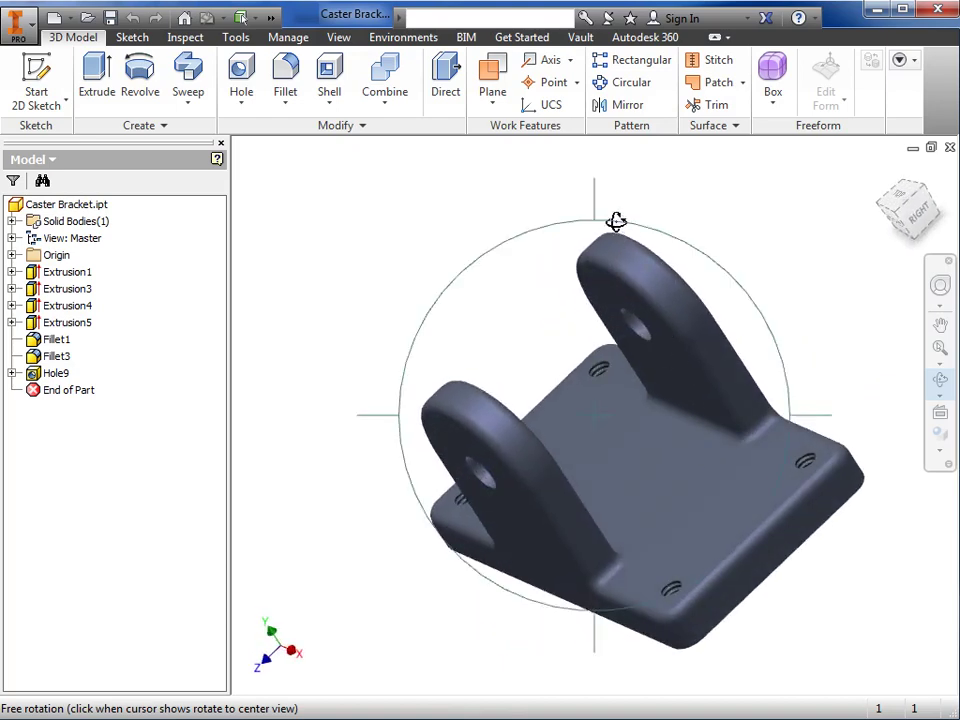
{"action": "left_click_drag", "start_coordinate": [595, 196], "coordinate": [705, 216]}
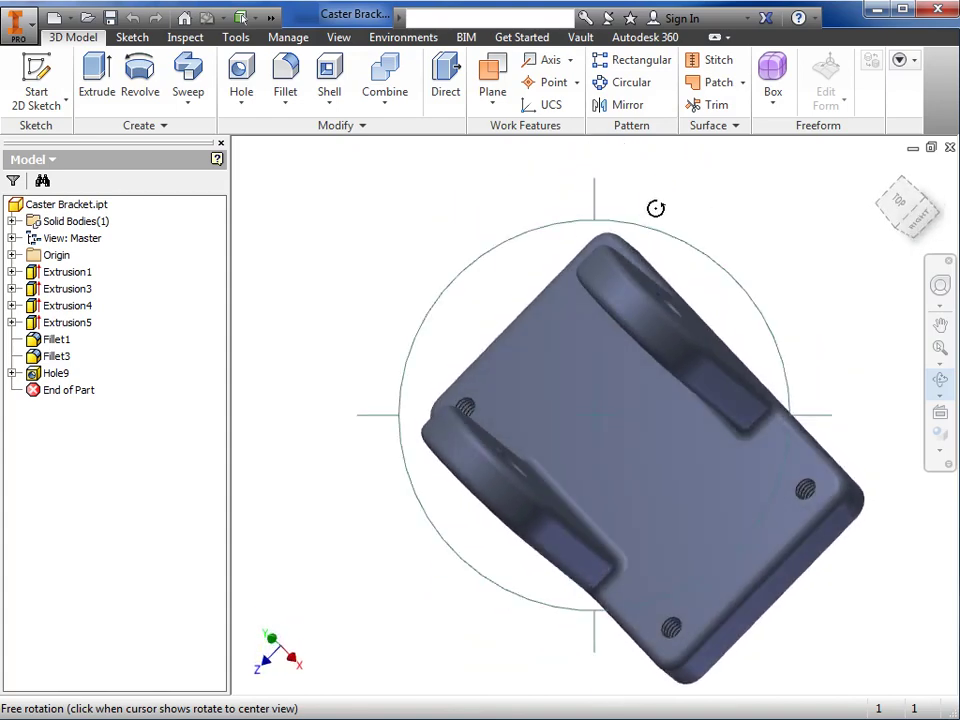
{"action": "left_click_drag", "start_coordinate": [564, 221], "coordinate": [796, 457]}
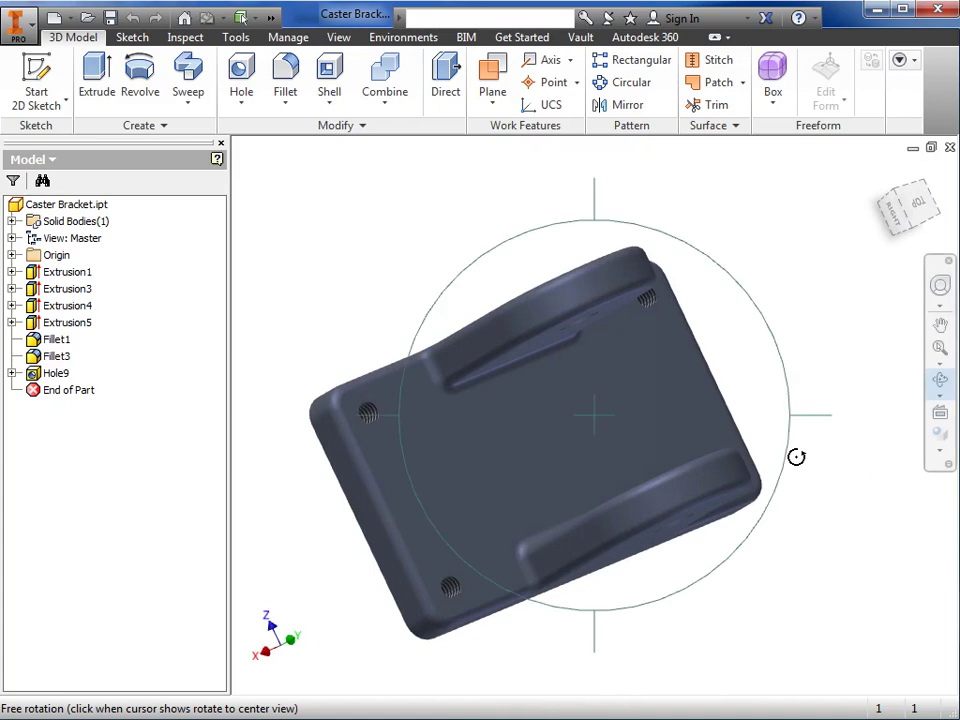
Exit Free Orbit, use Look At on a picked face, then orbit toward the underside
{"action": "left_click", "coordinate": [937, 418]}
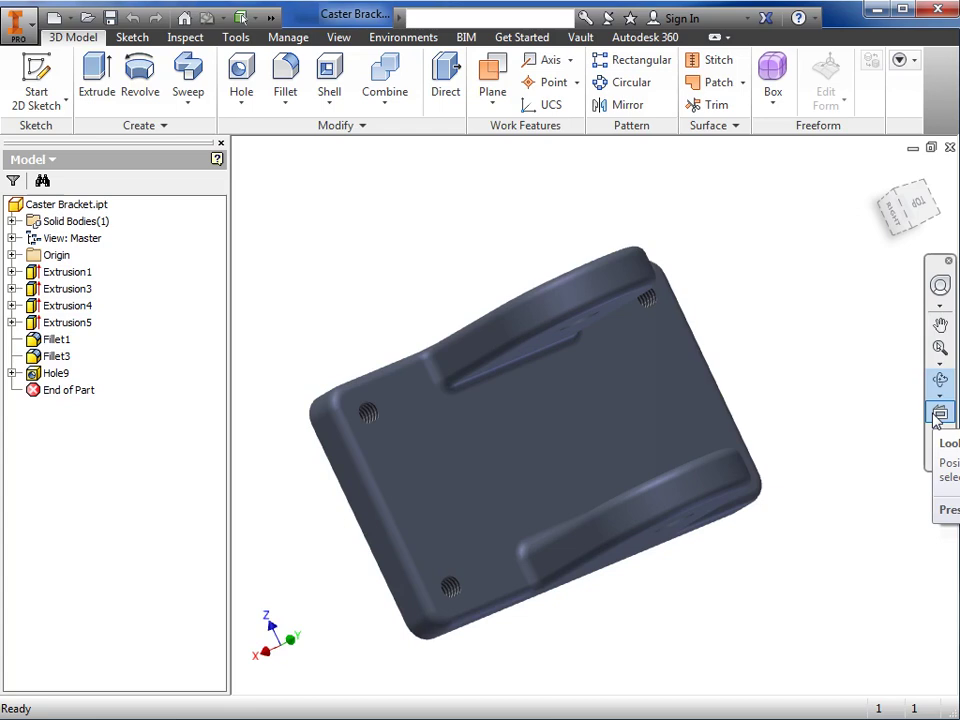
{"action": "left_click", "coordinate": [940, 414]}
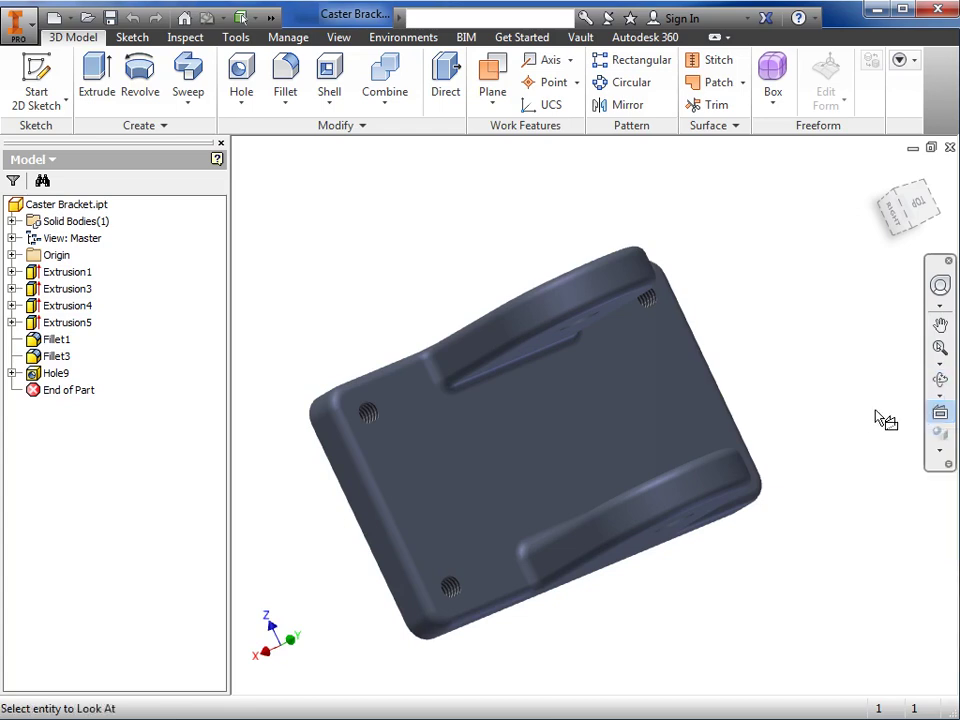
{"action": "middle_click_drag", "start_coordinate": [800, 427], "coordinate": [746, 418], "text": "shift"}
{"action": "left_click", "coordinate": [706, 451]}
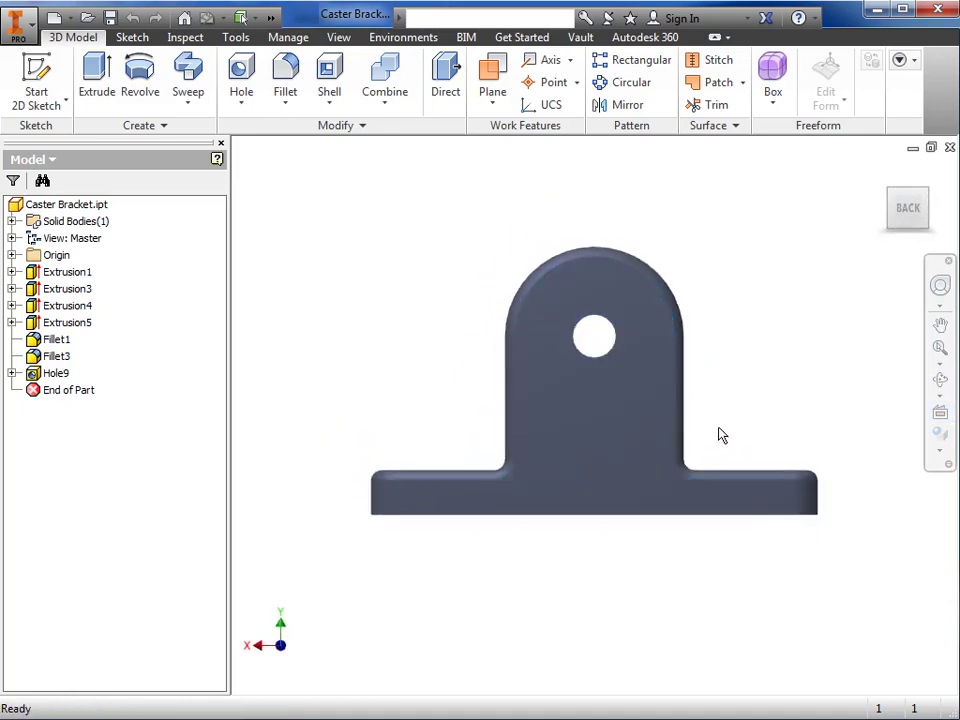
{"action": "middle_click_drag", "start_coordinate": [722, 435], "coordinate": [678, 397], "text": "shift"}
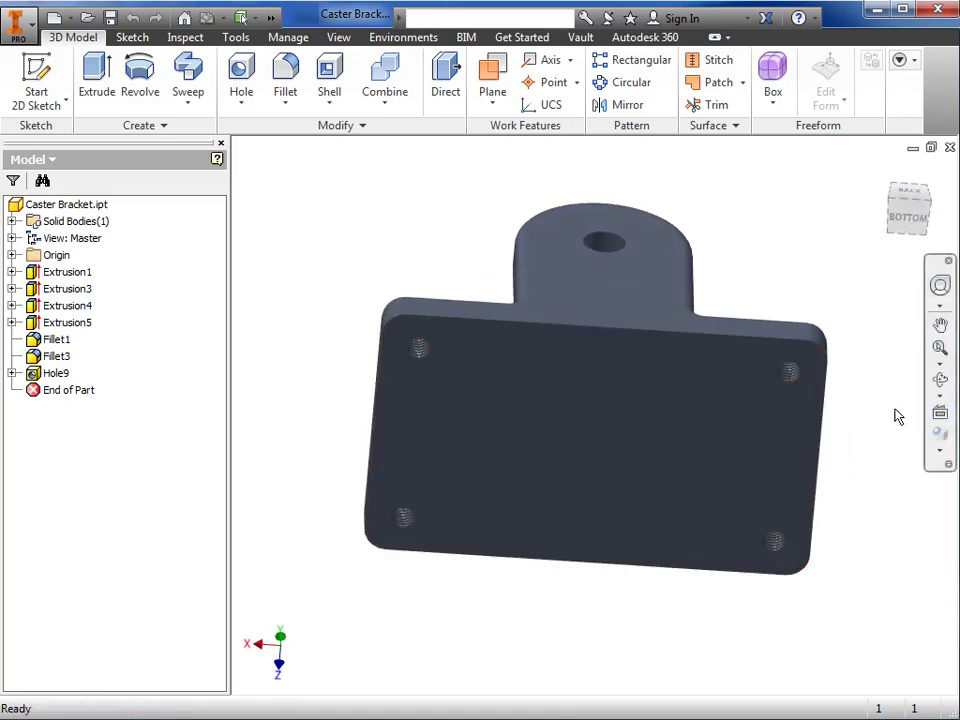
Look At the bottom face square-on, check the navigation bar options, then return to the Home view
{"action": "left_click", "coordinate": [940, 412]}
{"action": "left_click", "coordinate": [706, 430]}
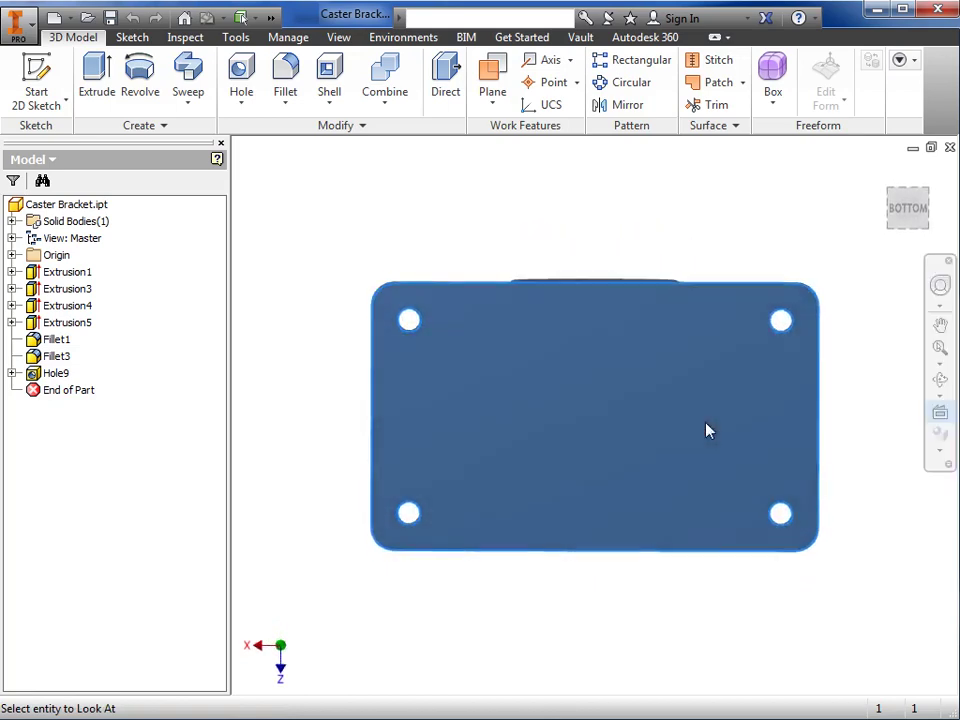
{"action": "left_click", "coordinate": [948, 465]}
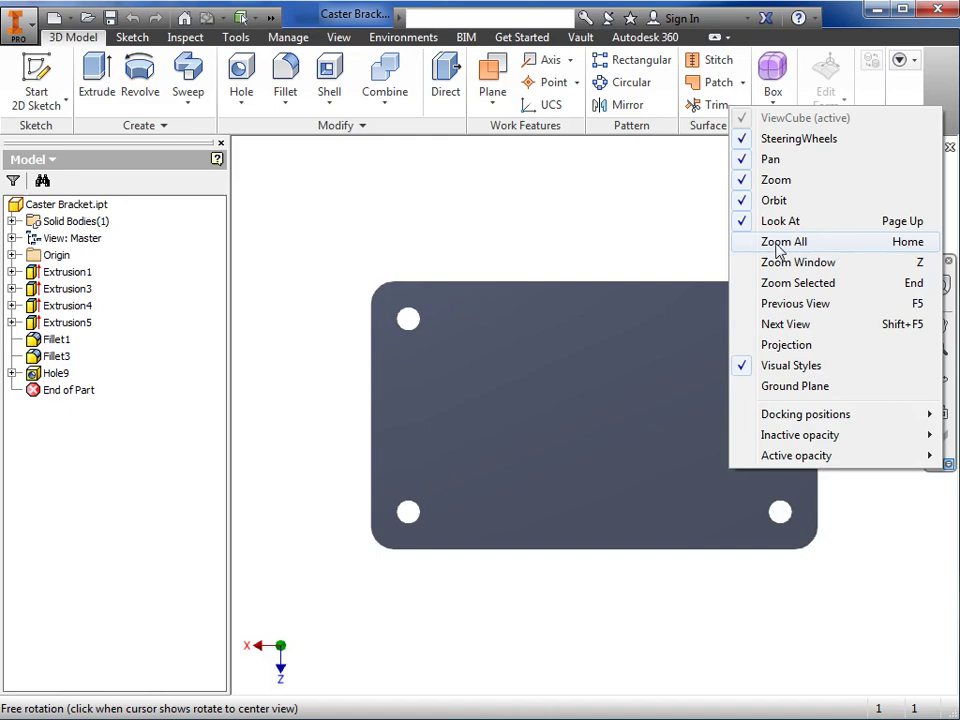
{"action": "left_click", "coordinate": [698, 249]}
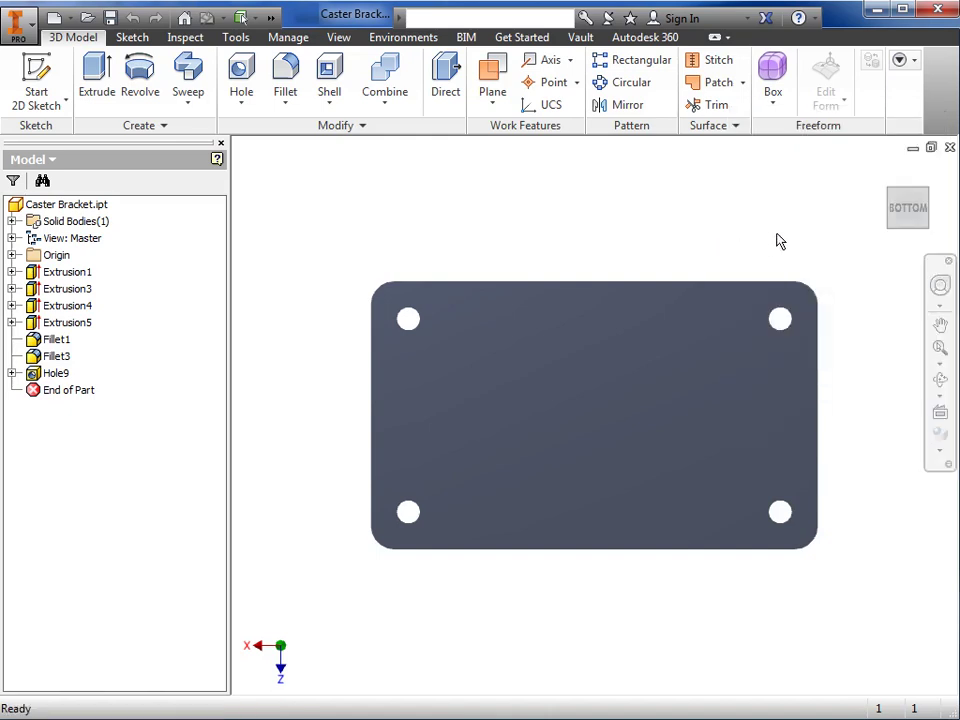
{"action": "mouse_move", "coordinate": [866, 207]}
{"action": "left_click", "coordinate": [884, 174]}
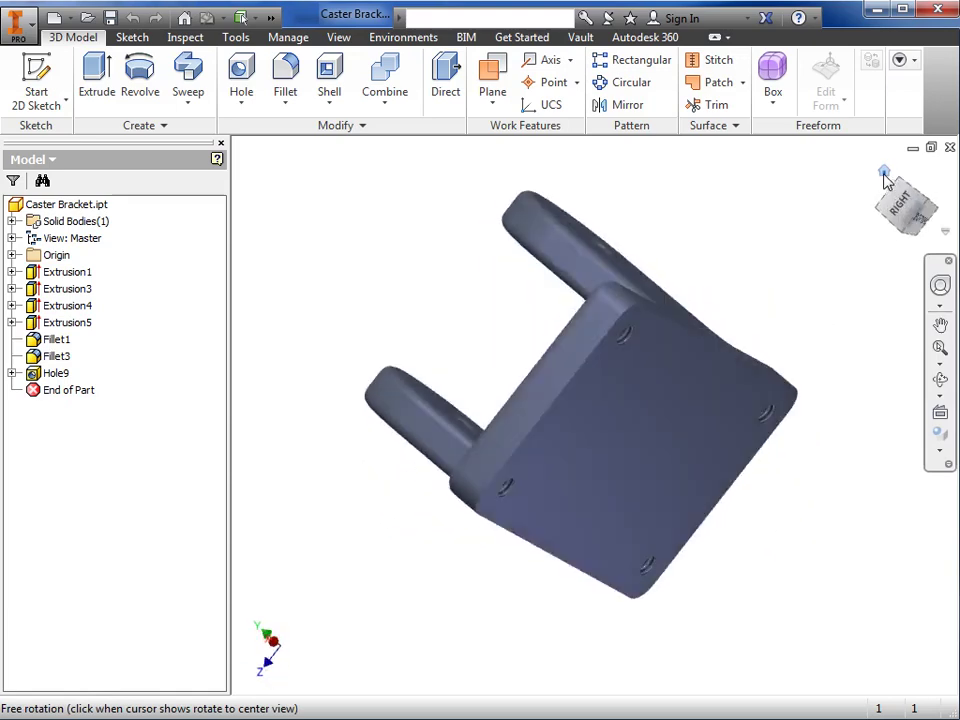